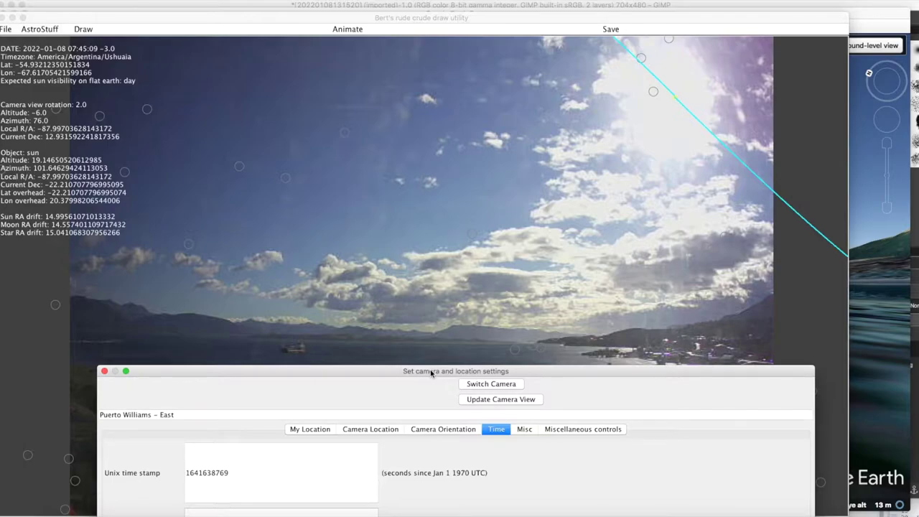
left_click(692, 138)
left_click_drag(434, 374, 404, 342)
left_click_drag(405, 502, 471, 503)
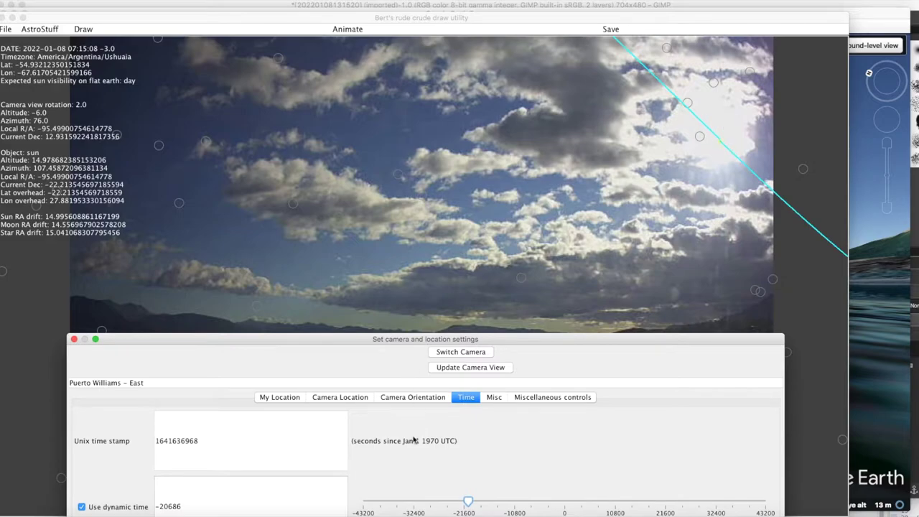
left_click_drag(471, 501, 484, 501)
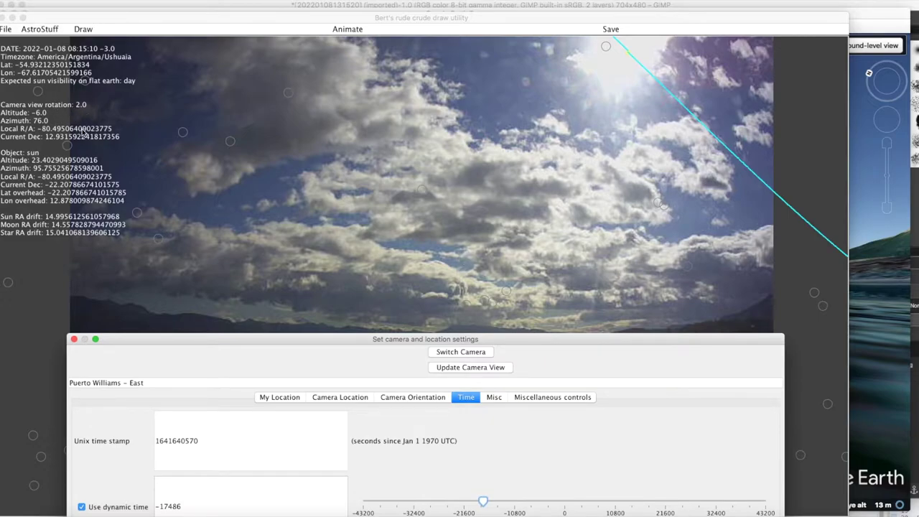
left_click(717, 512)
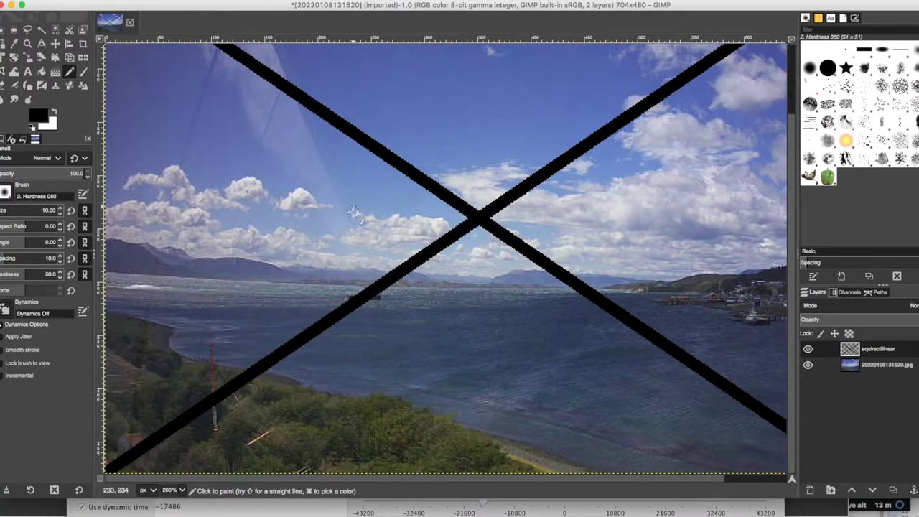
- Scroll around the X-marked webcam bay photo to inspect its edges
scroll(352, 210, "up", 3)
scroll(560, 287, "down", 3)
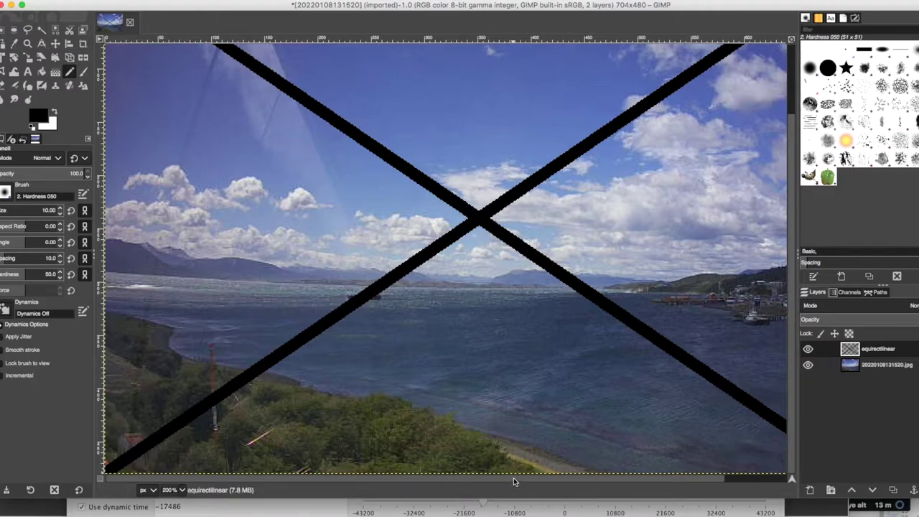
scroll(516, 477, "right", 3)
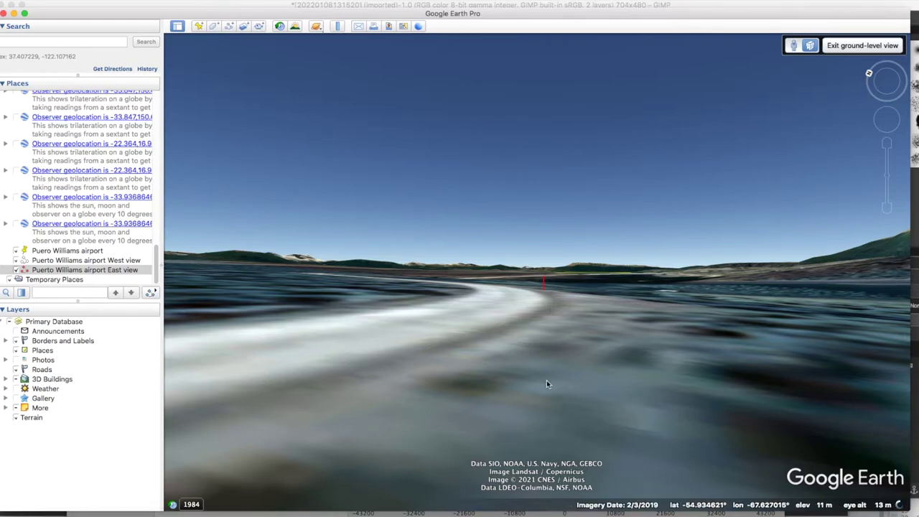
mouse_move(868, 183)
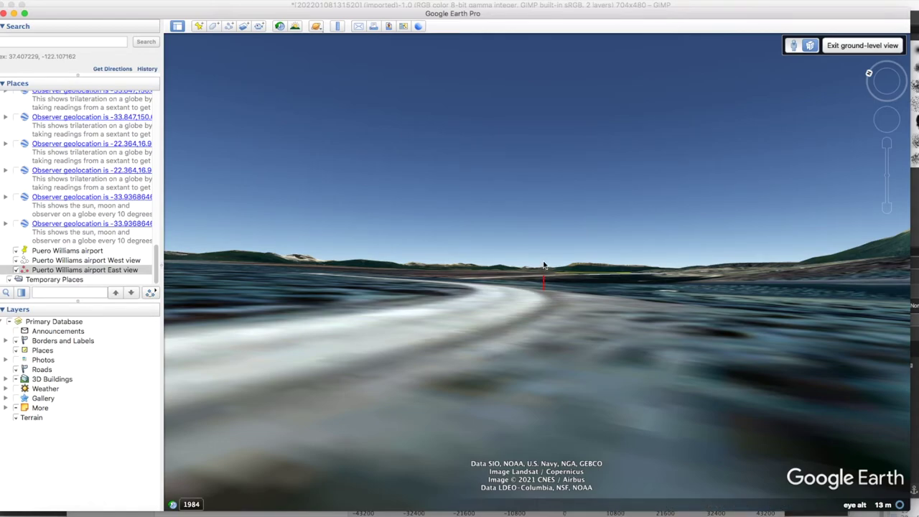
- Leave ground level, survey Puerto Williams airport and its shoreline from above, then return to the draw utility
left_click(862, 45)
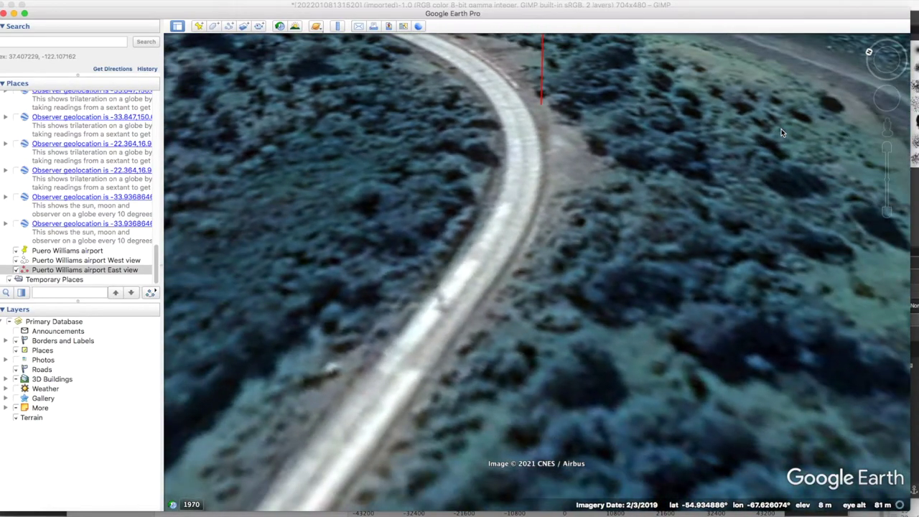
scroll(609, 188, "down", 3)
scroll(610, 188, "down", 5)
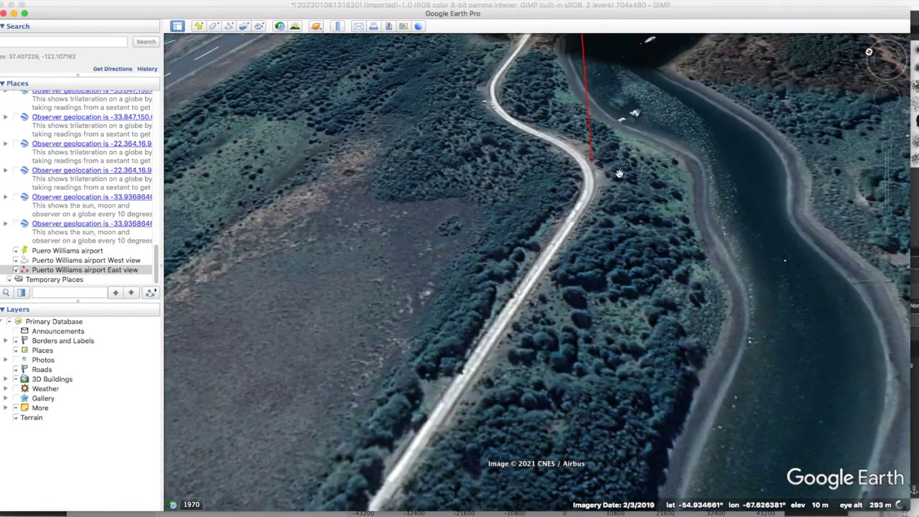
scroll(597, 370, "down", 3)
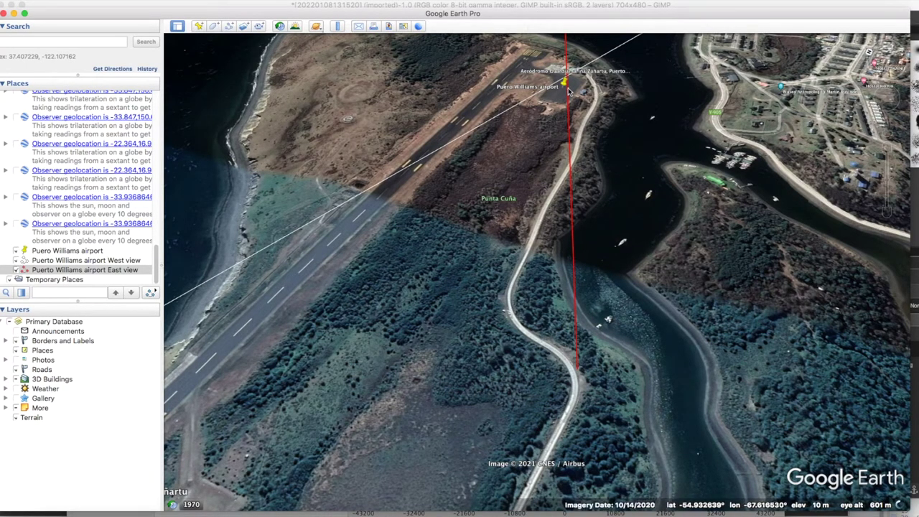
left_click_drag(569, 216, 571, 272)
scroll(612, 234, "up", 5)
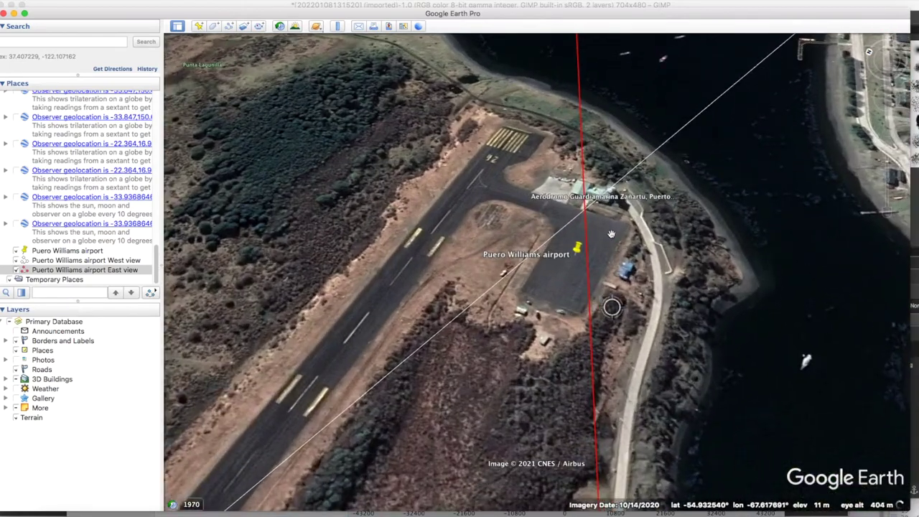
left_click_drag(611, 234, 612, 394)
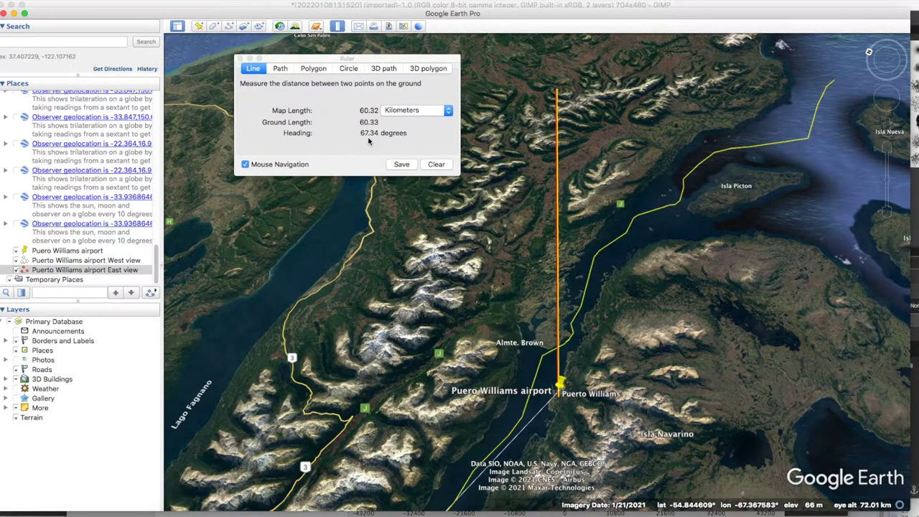
key("super+Tab")
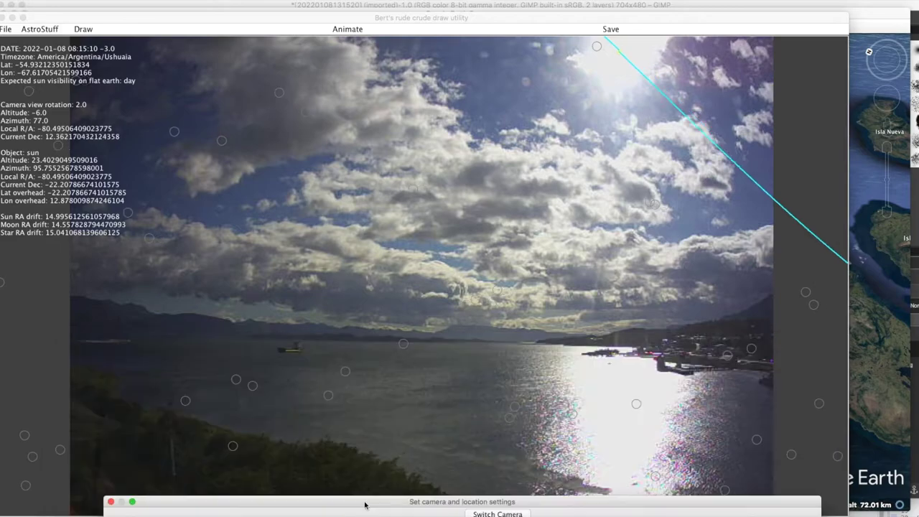
- Bring the camera orientation settings into view and change the azimuth from 77 to 67.34
left_click_drag(365, 505, 404, 439)
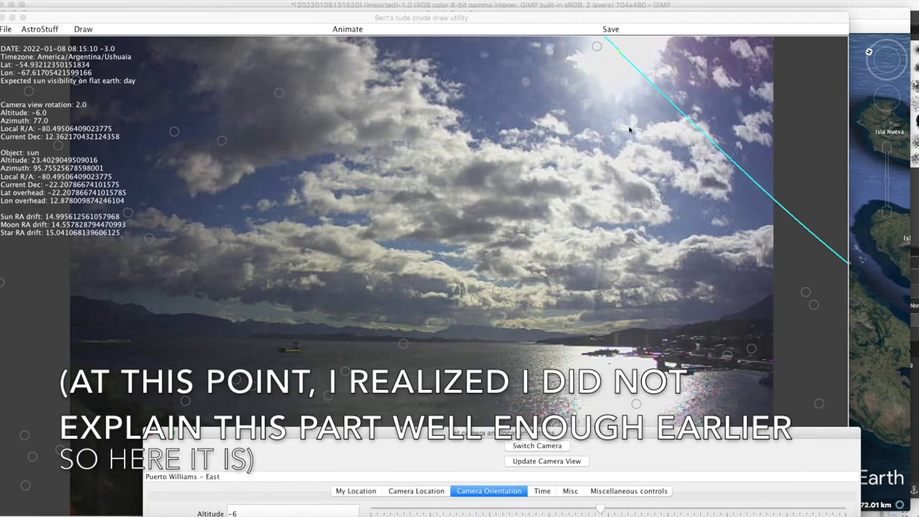
left_click_drag(259, 439, 652, 290)
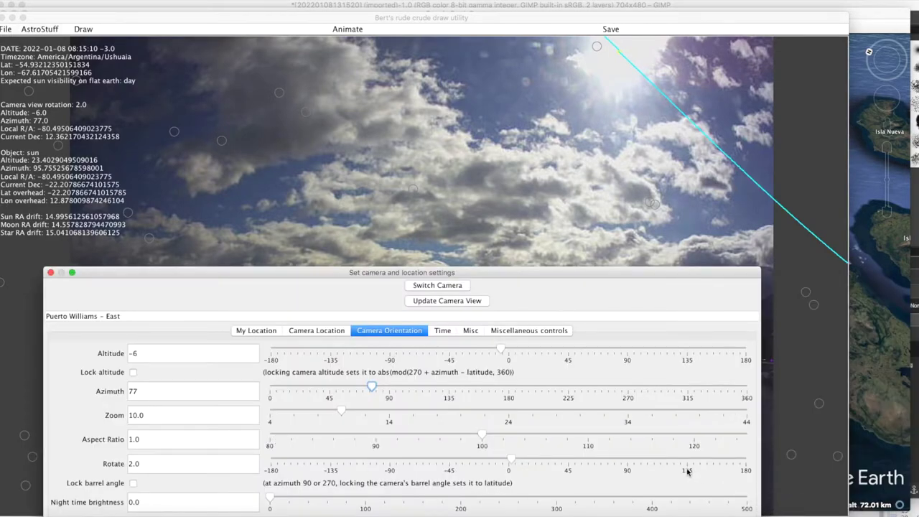
double_click(145, 391)
type("67.34")
key("Return")
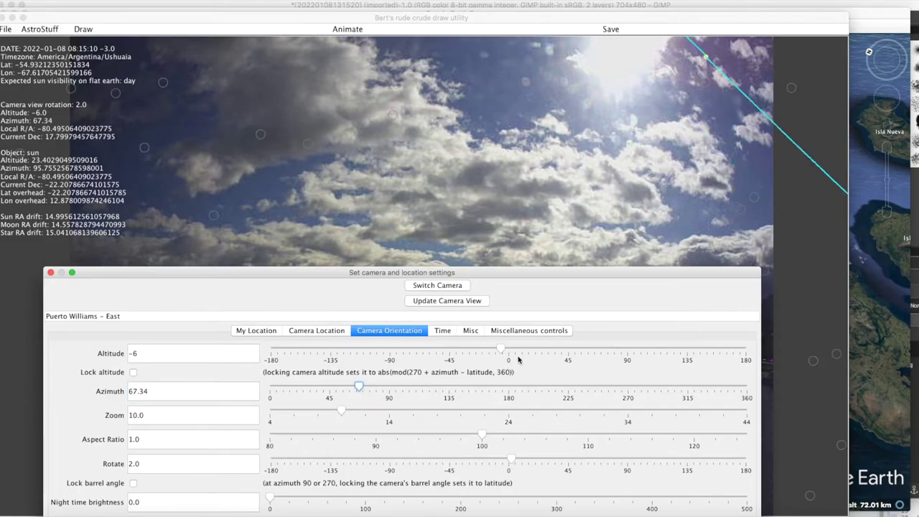
- Raise the camera altitude from -6 to 4, then settle it at 3
left_click_drag(503, 350, 513, 349)
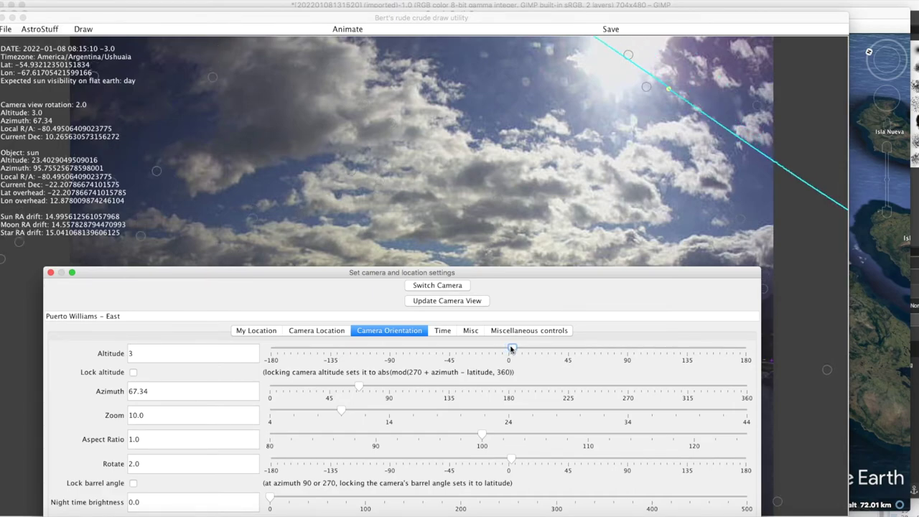
left_click_drag(512, 349, 514, 348)
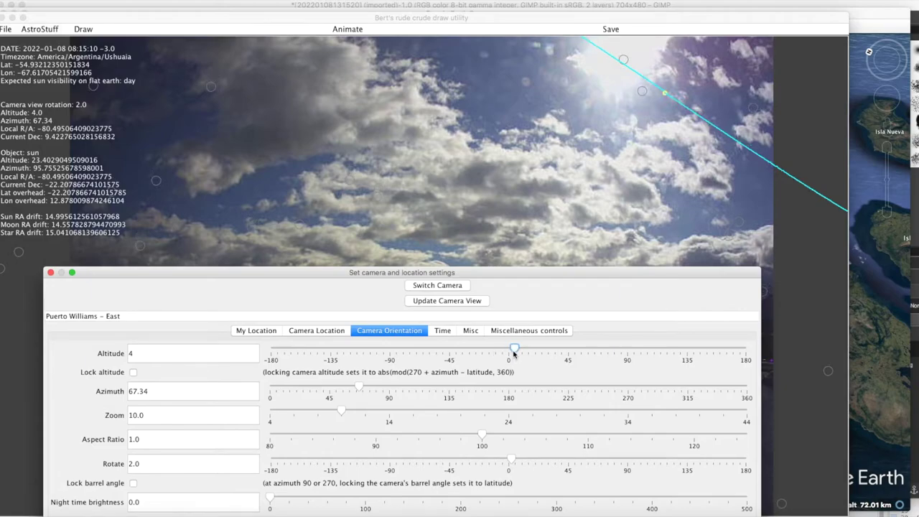
left_click_drag(514, 350, 513, 350)
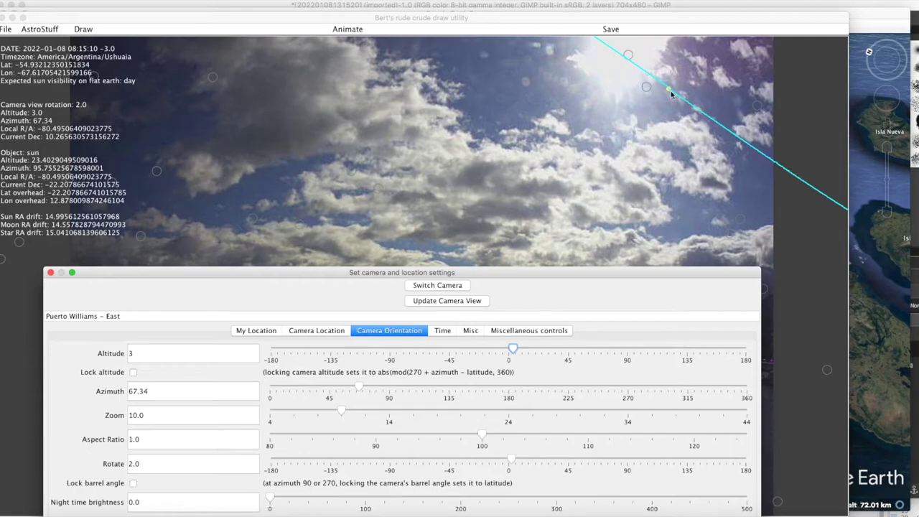
- Show the Camera Location settings with latitude -54.932 and longitude -67.617
left_click(328, 331)
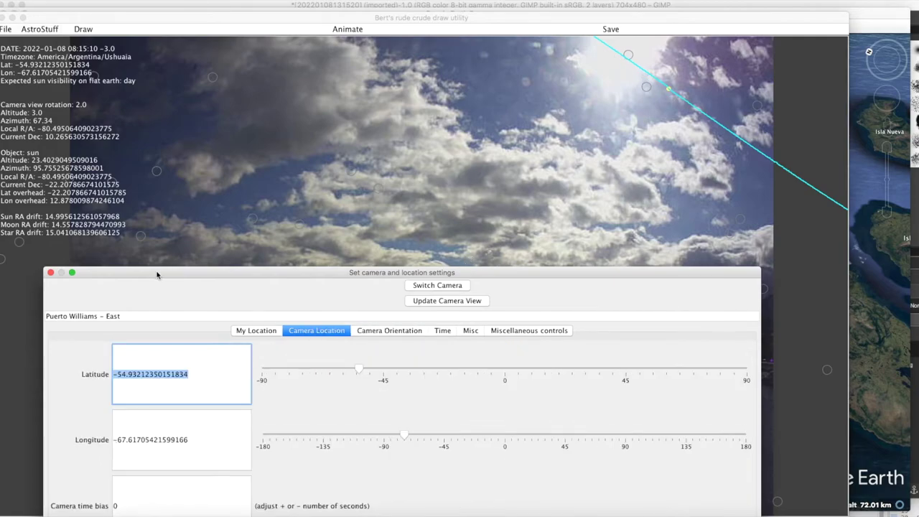
- Select the 0 camera time bias and advance the scene time from 08:15 to 08:35
left_click_drag(157, 275, 132, 200)
left_click(84, 431)
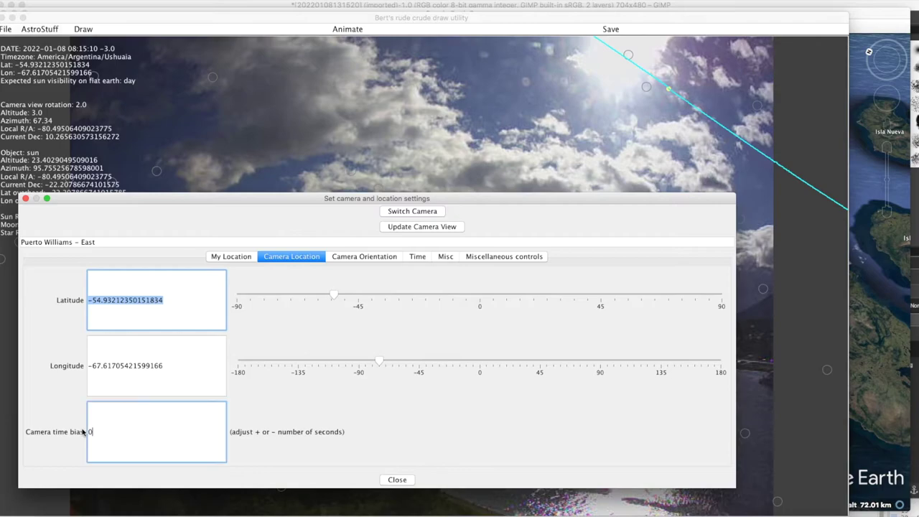
left_click_drag(83, 432, 70, 432)
left_click(417, 256)
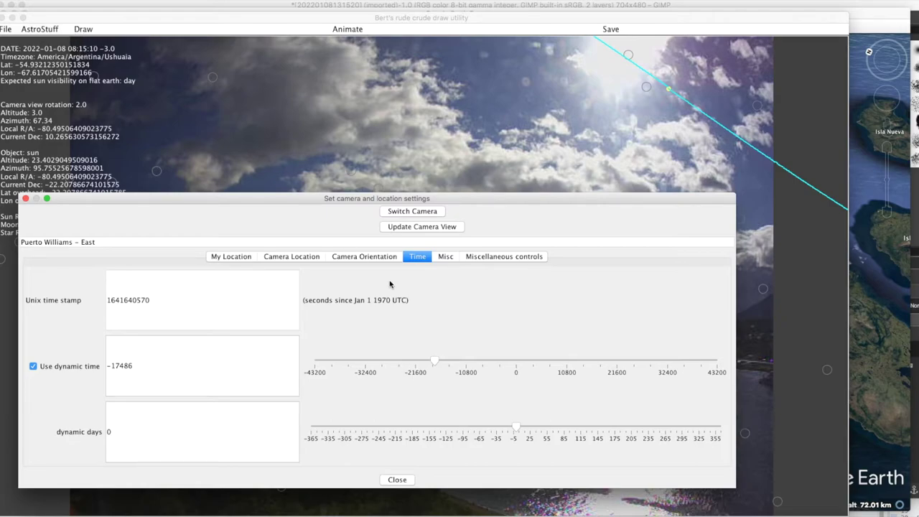
left_click_drag(435, 362, 441, 361)
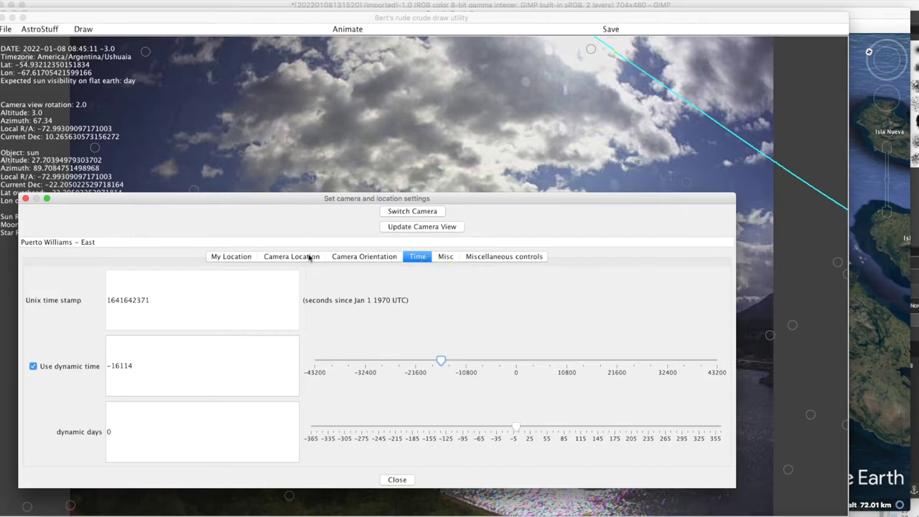
- Set the camera time bias to 1800 seconds and readjust the dynamic time to -21143 (07:45:08)
left_click(266, 257)
type("1800")
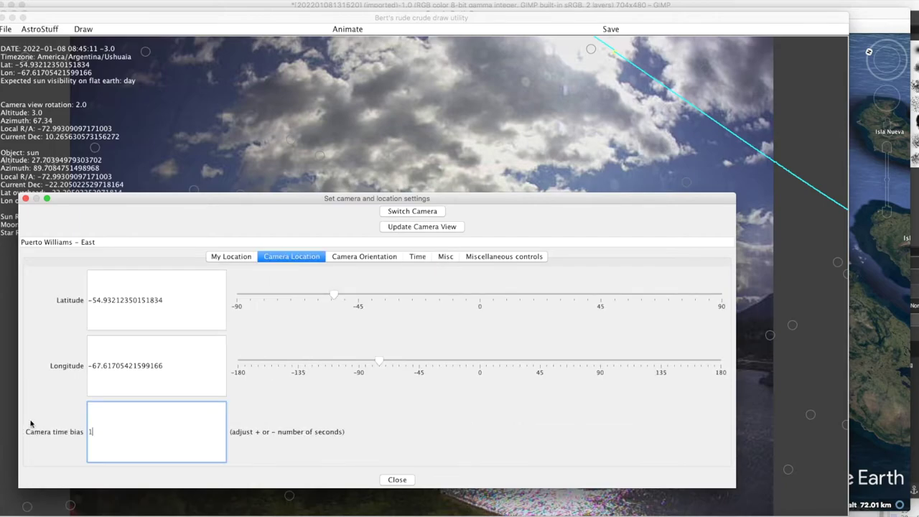
key("Tab")
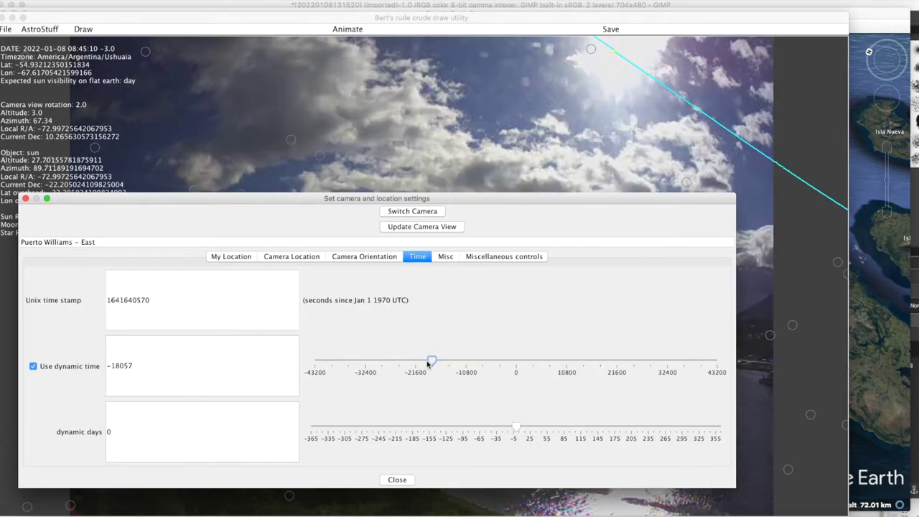
left_click_drag(431, 363, 415, 368)
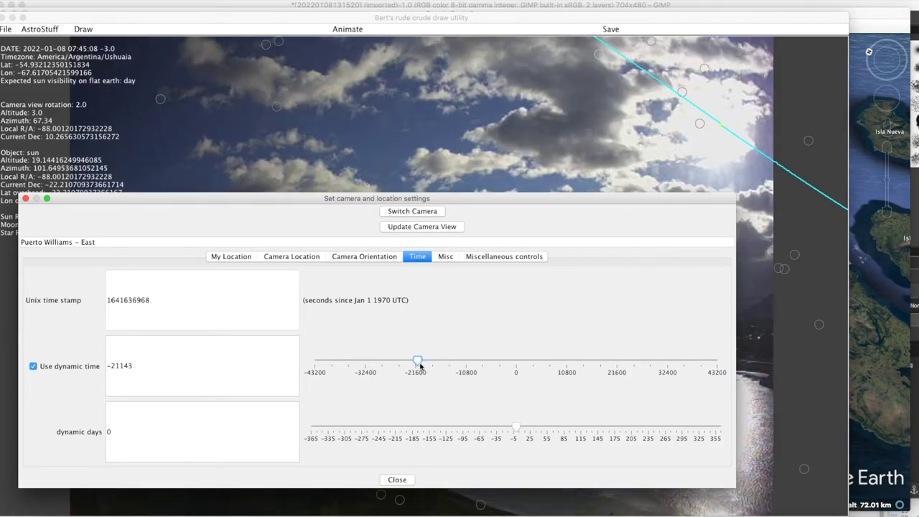
- Move the dynamic time earlier to -22400 and change the camera time bias from 1600 to 1700
left_click_drag(416, 364, 419, 364)
left_click(292, 256)
left_click(90, 431)
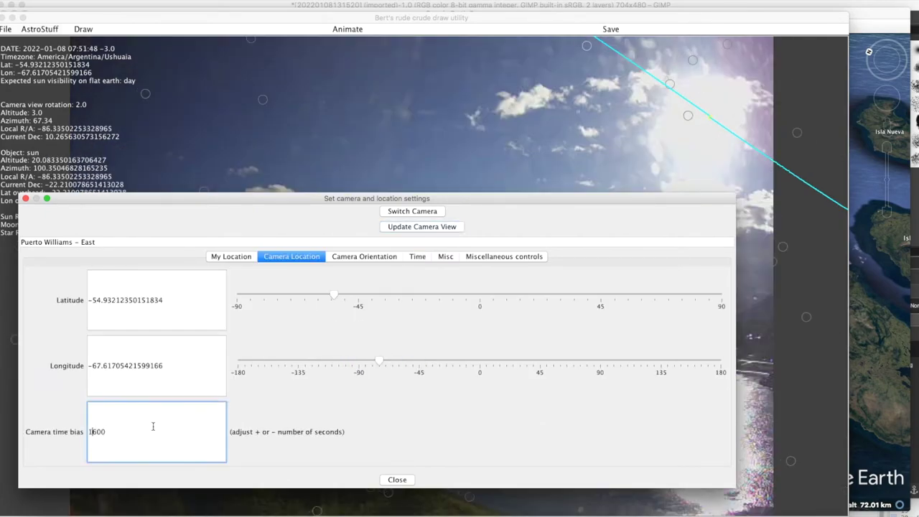
key("Delete")
type("7")
- Refit the dynamic time so the scene reads about 08:33:30, then select the 1700 time bias
left_click(418, 257)
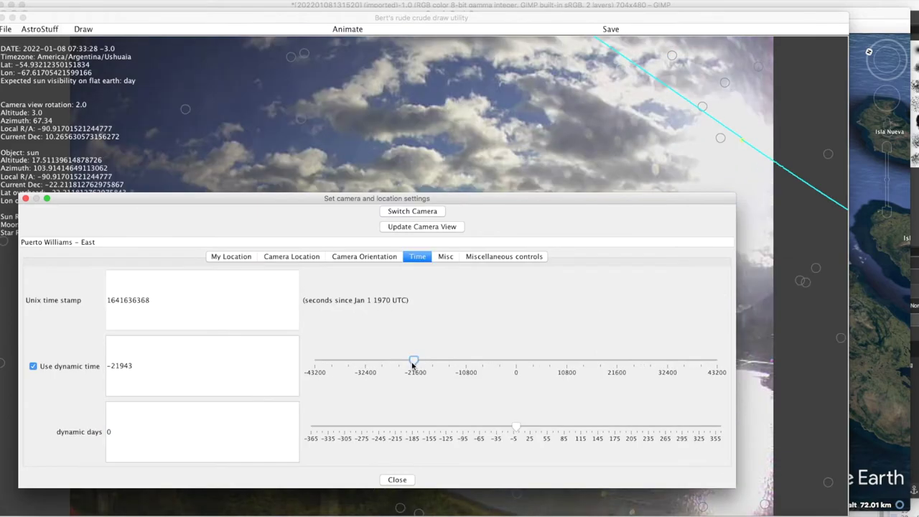
left_click_drag(413, 365, 433, 360)
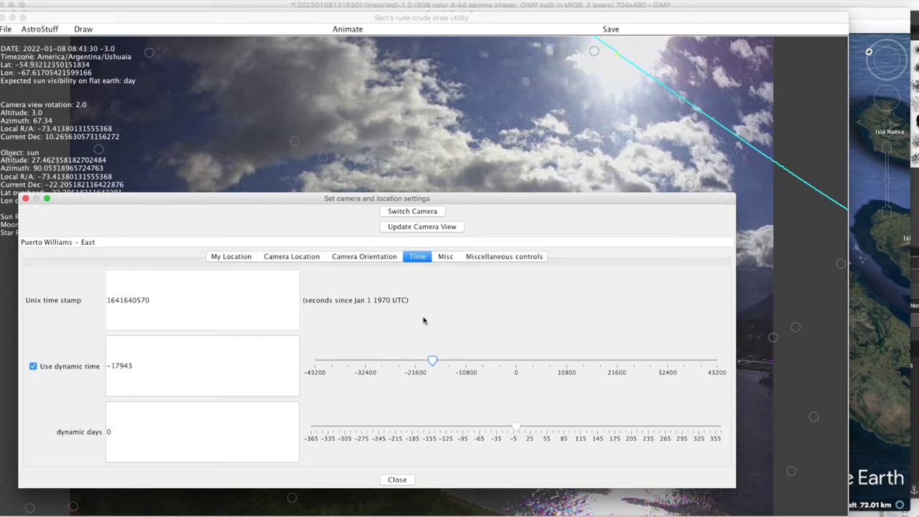
mouse_move(432, 362)
left_mouse_down()
mouse_move(412, 369)
mouse_move(432, 365)
left_mouse_up()
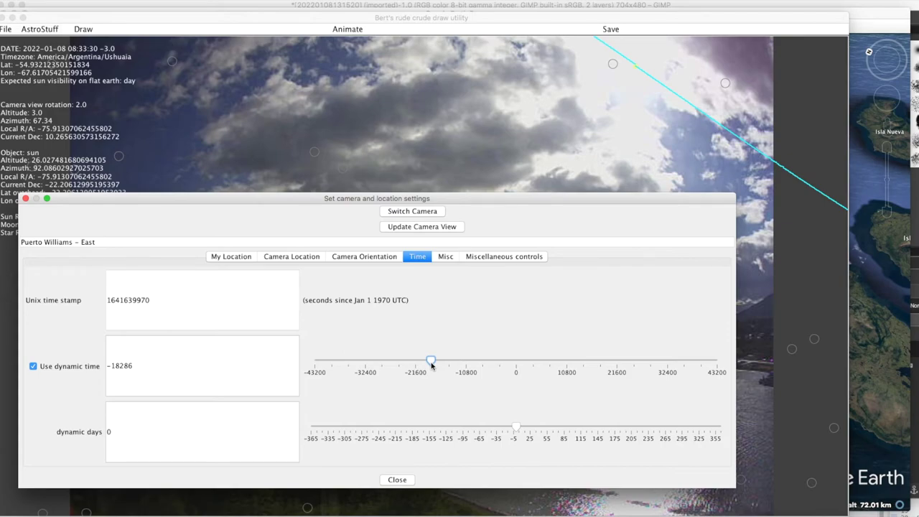
left_click(291, 257)
double_click(116, 432)
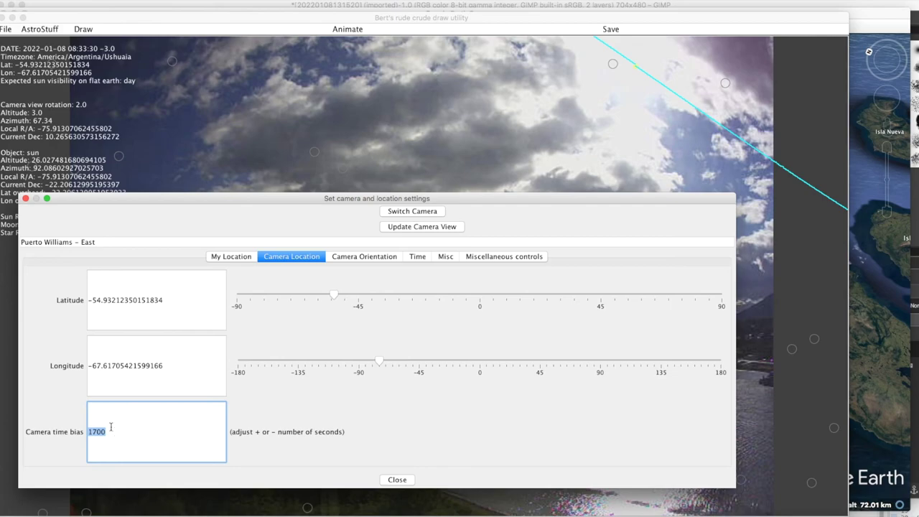
- Move the settings window aside to view the webcam image, then bring it back fully
left_click_drag(212, 201, 335, 442)
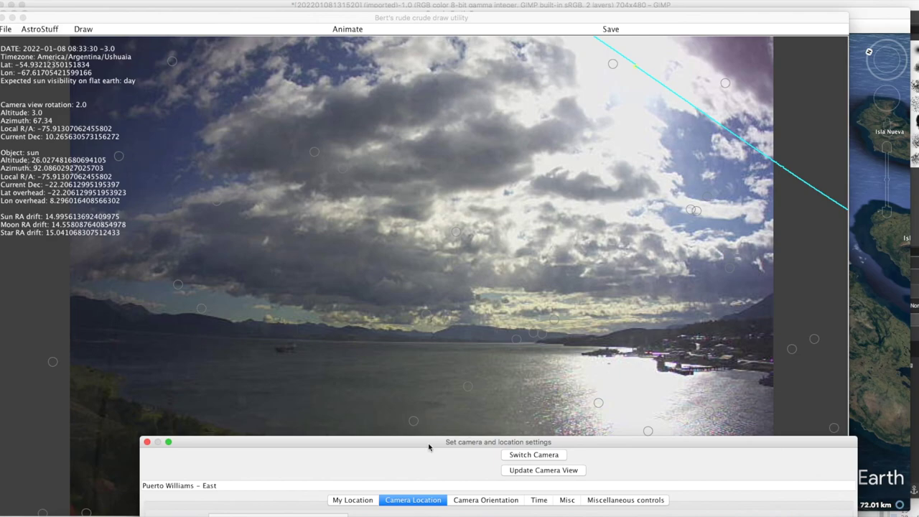
left_click_drag(429, 445, 347, 128)
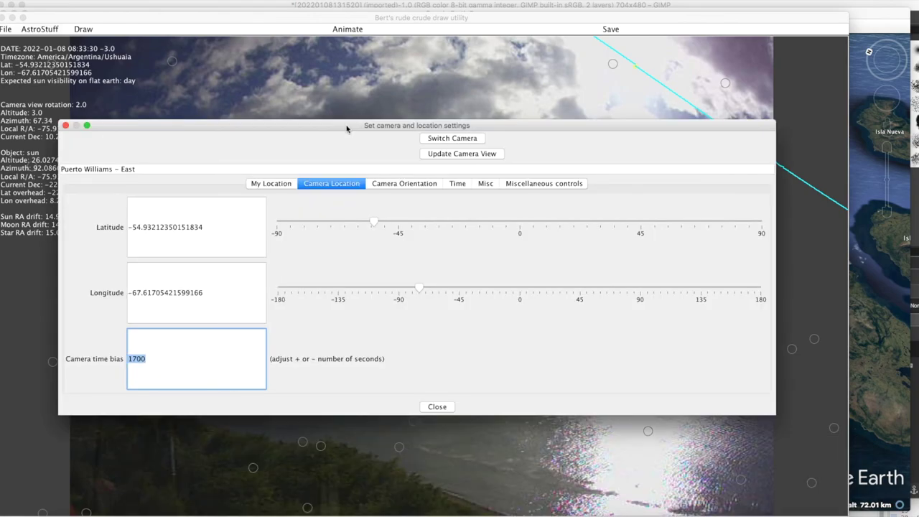